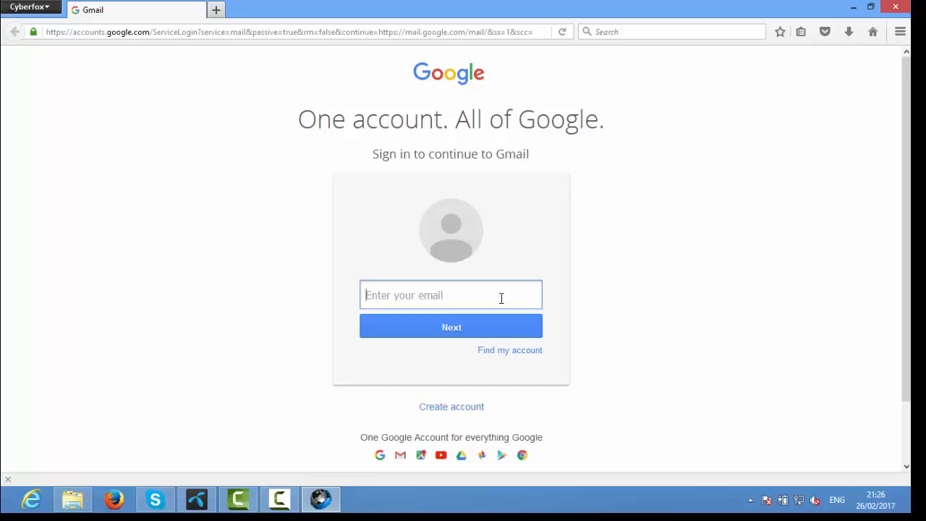
Step: Scroll down the Gmail sign-in page to reveal the Create account link
scroll(398, 382, down, 2)
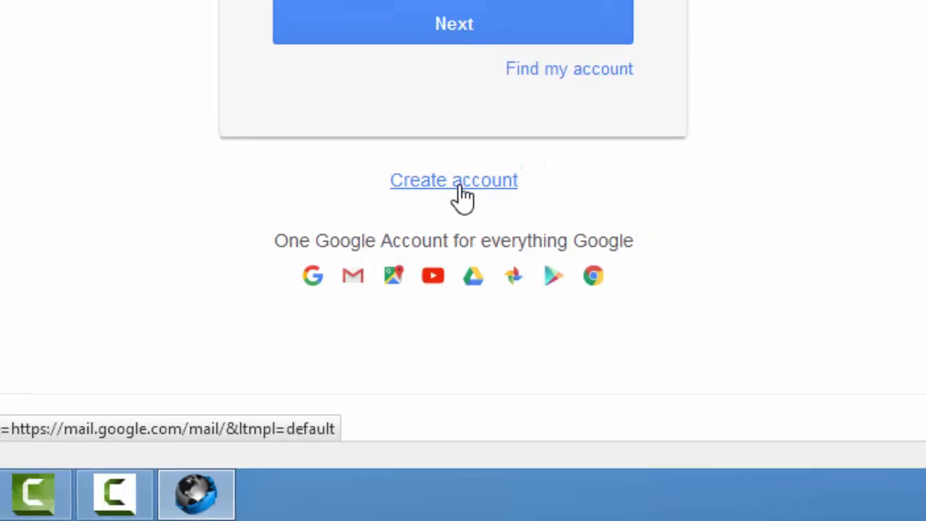
Step: Open the Create your Google Account form and step through its name, username and password fields
click(460, 186)
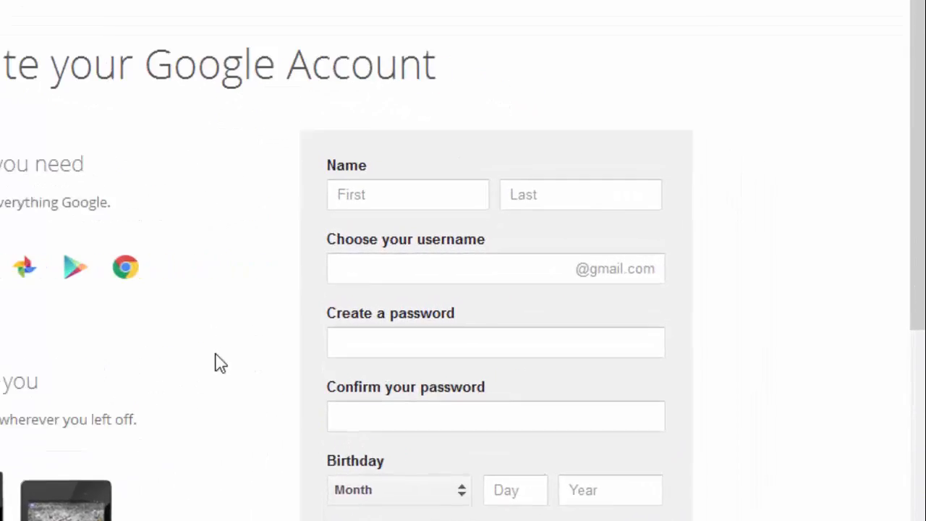
click(370, 205)
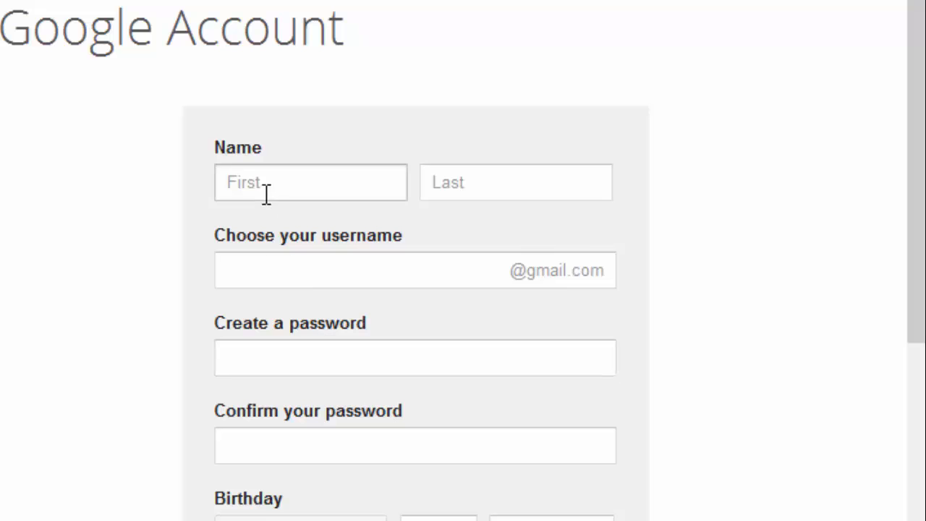
click(446, 190)
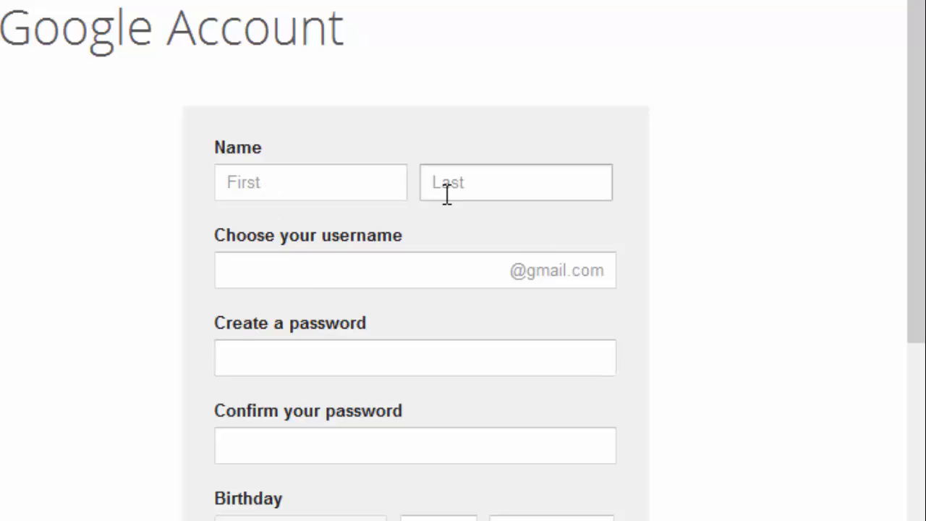
click(285, 266)
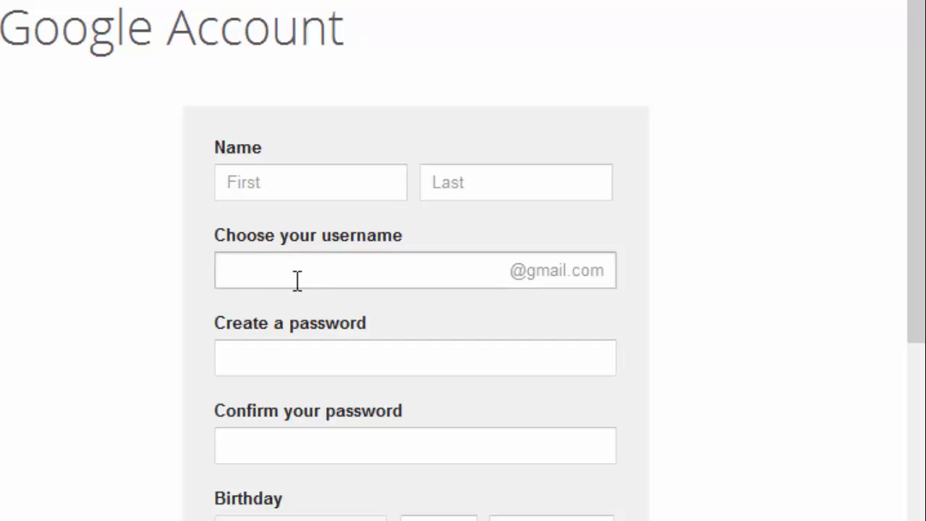
click(292, 350)
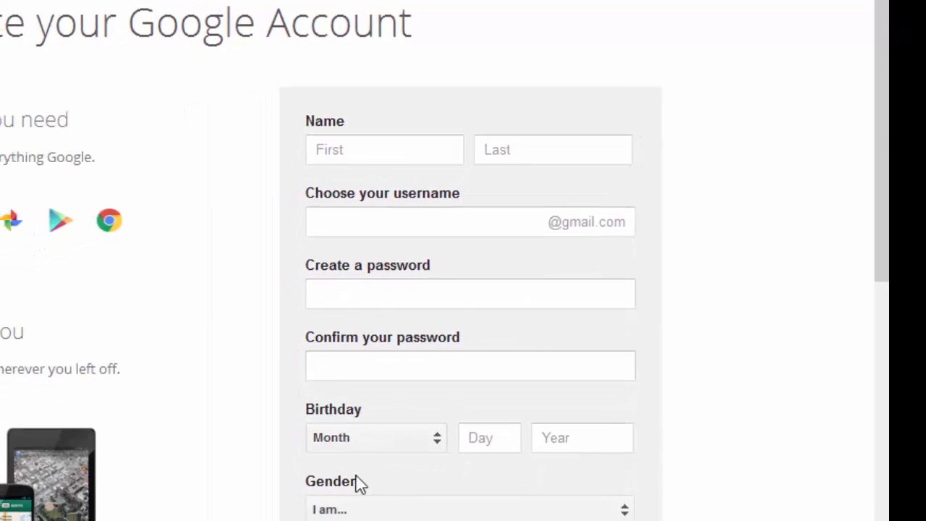
Step: Enter the account holder's first and last name, correcting the surname typo, and a Gmail username
click(351, 149)
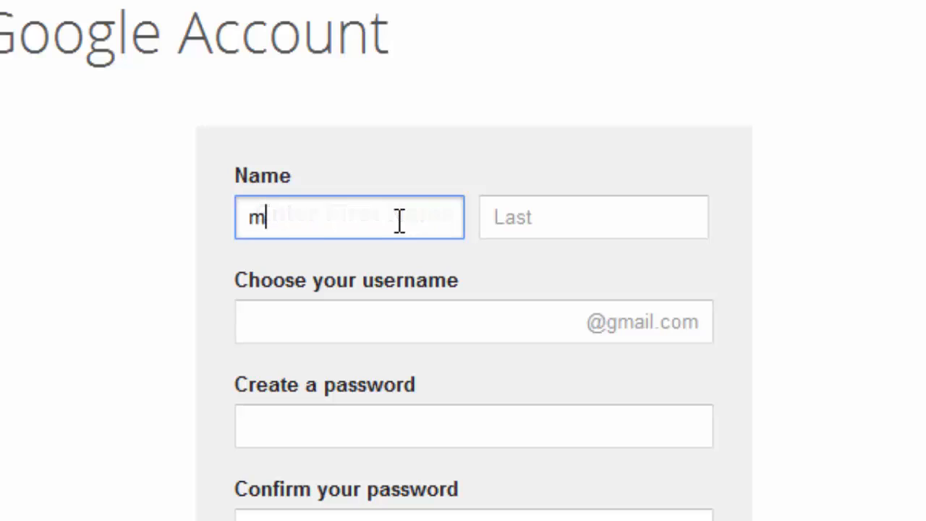
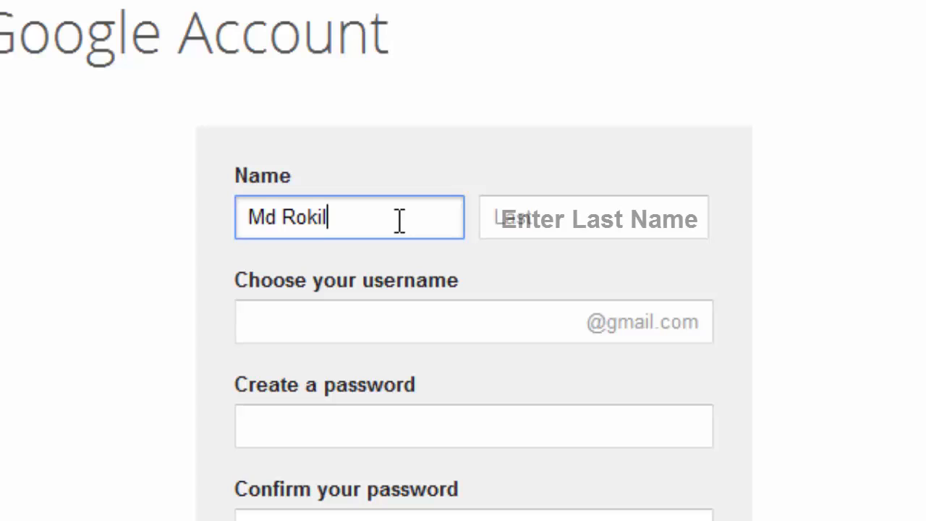
key(Tab)
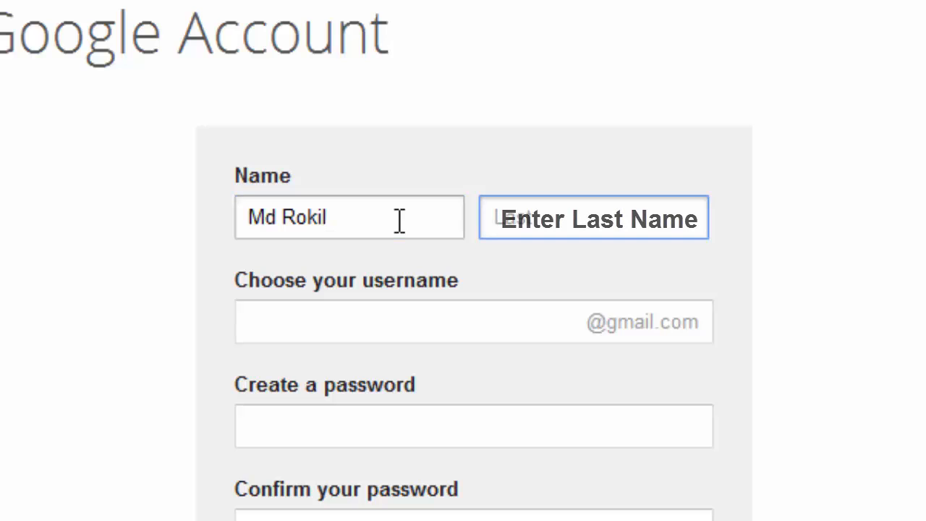
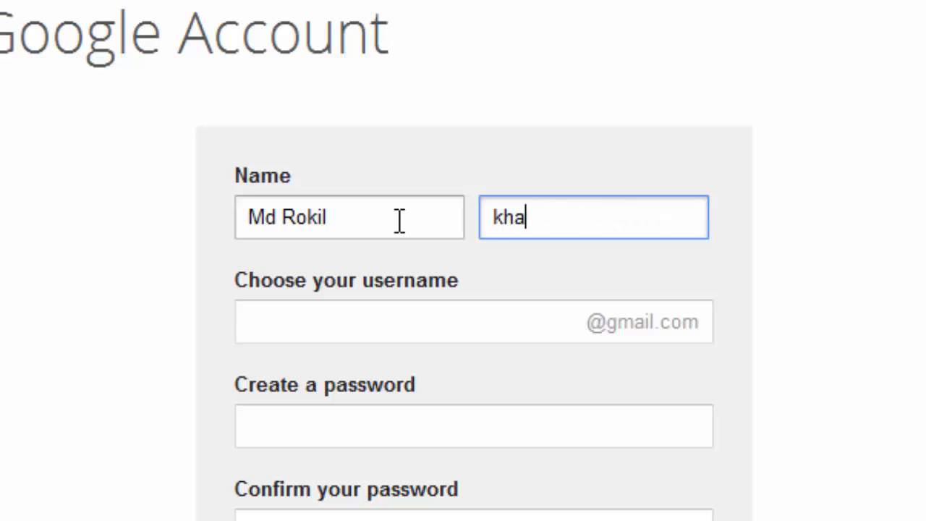
text(m)
key(BackSpace)
text(n)
click(300, 327)
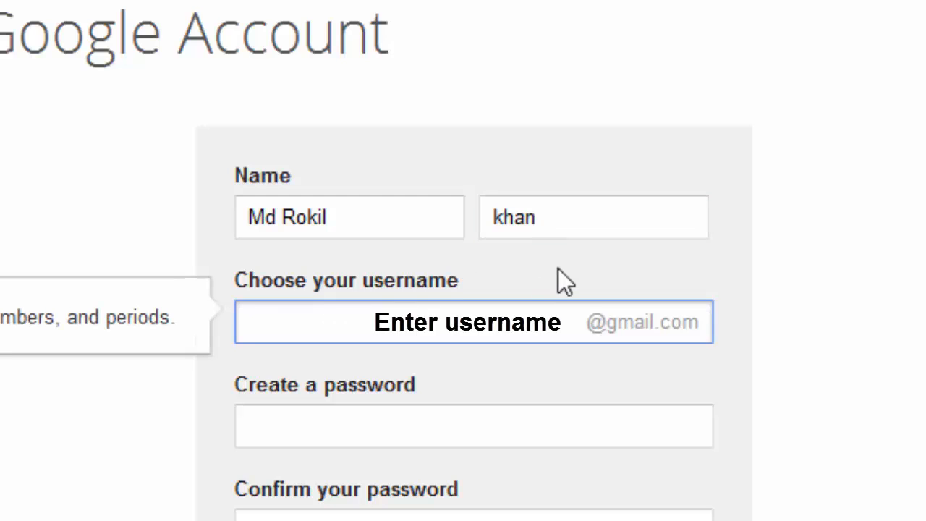
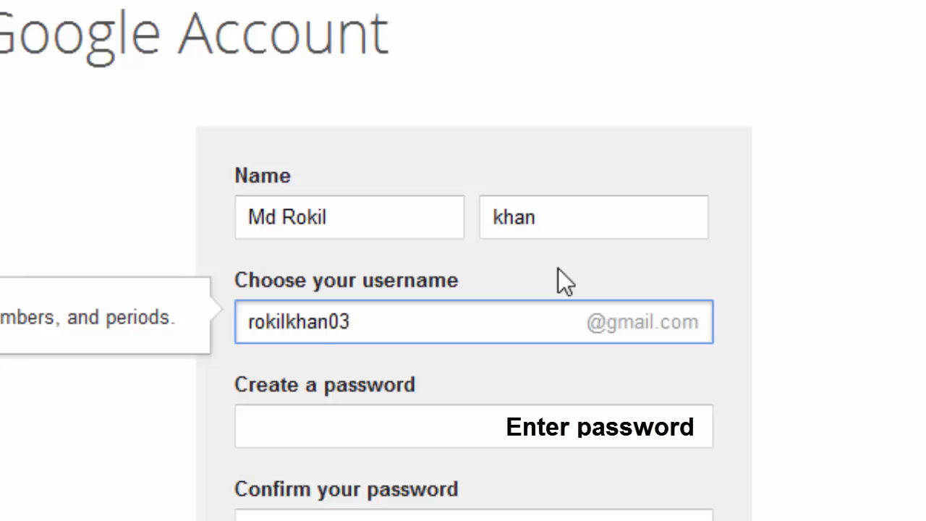
Step: Type a Strong-rated password and re-enter it in the Confirm field
click(300, 417)
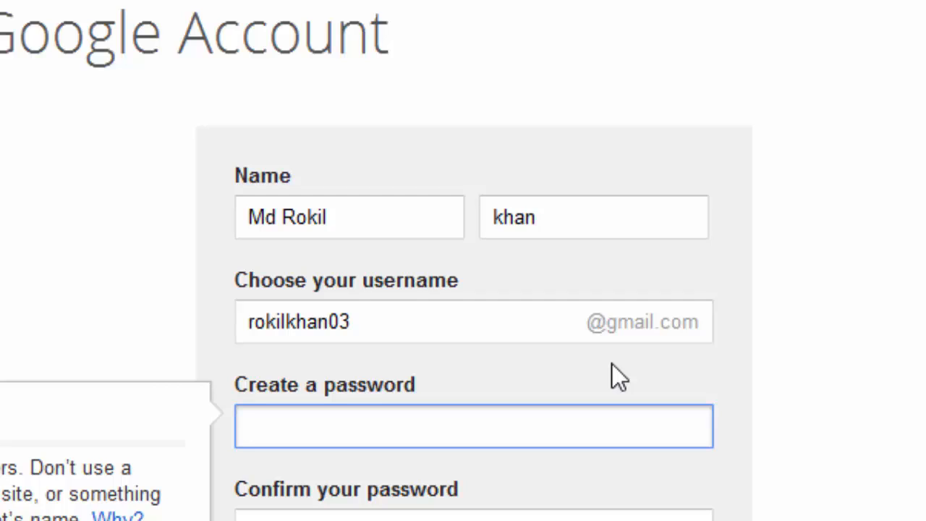
text(*****)
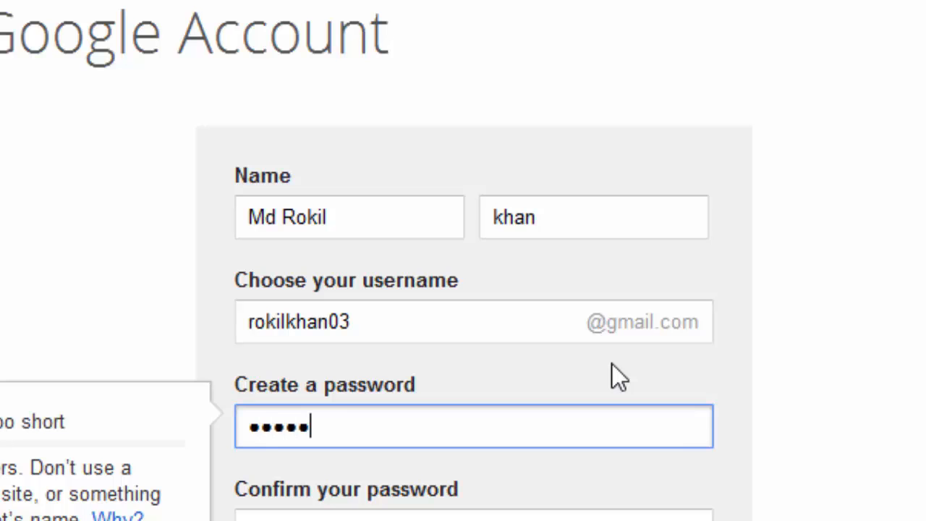
text(***)
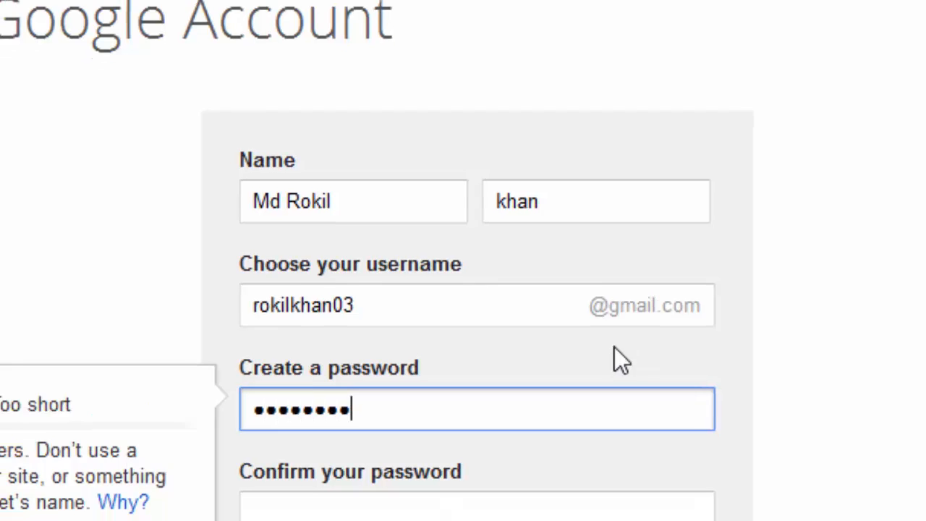
text(**)
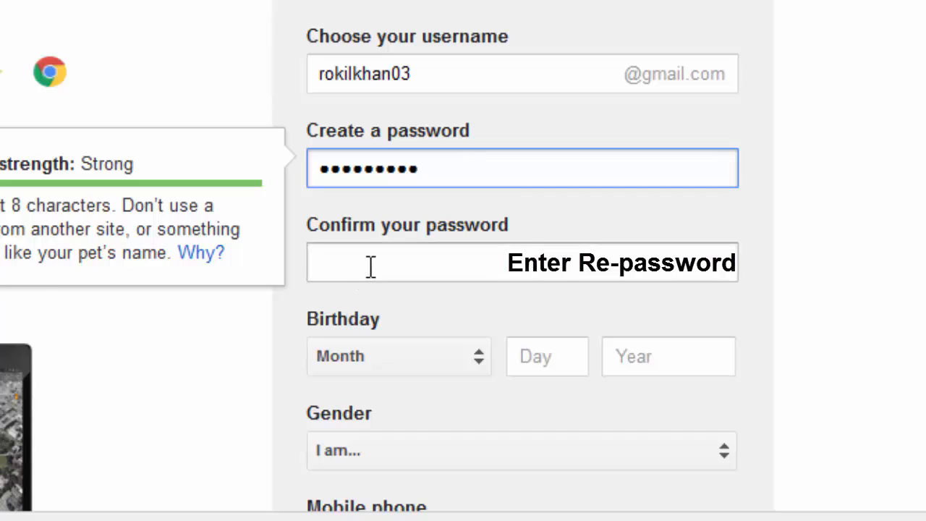
click(370, 263)
text(*****)
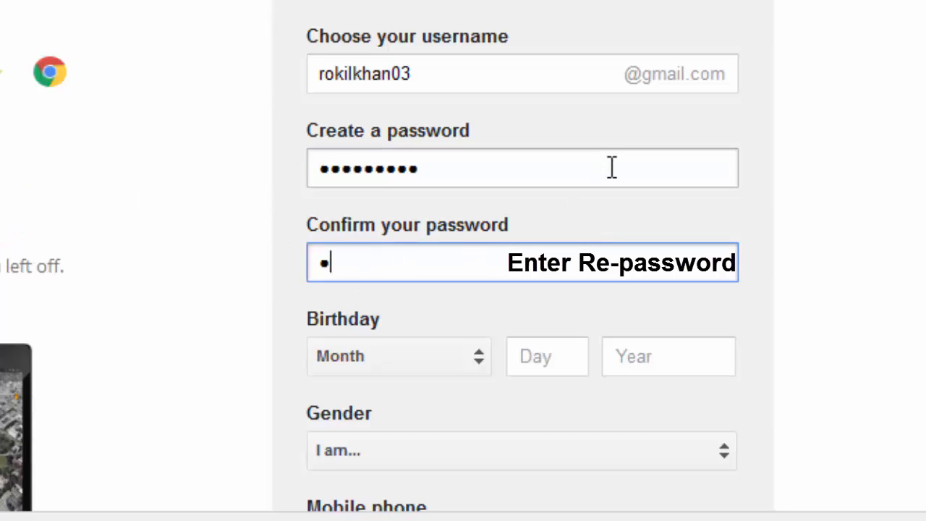
text(*****)
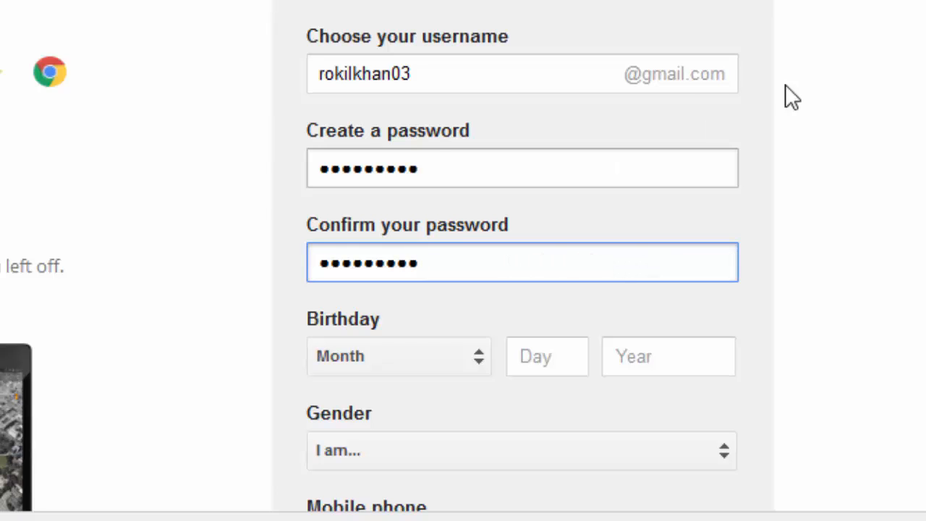
scroll(459, 341, down, 3)
Step: Set the birthday to January 1, 1992
scroll(449, 309, down, 2)
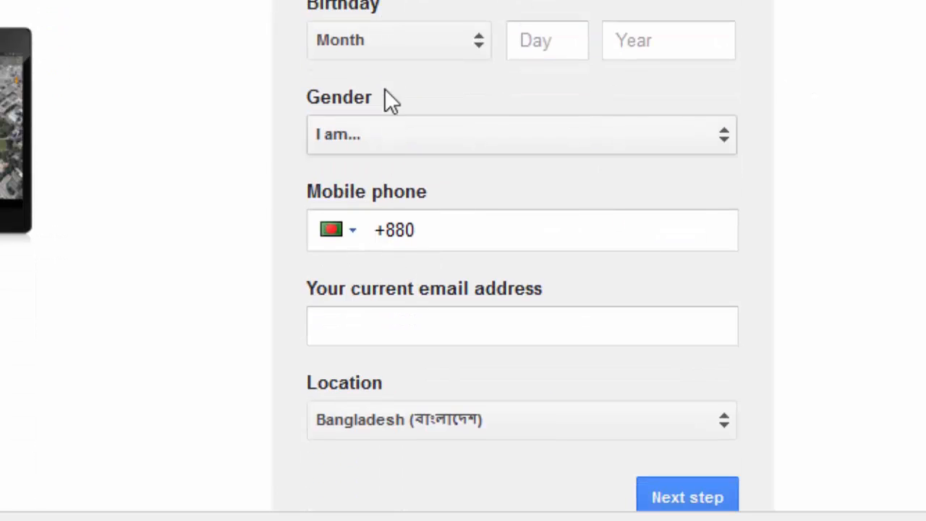
click(478, 50)
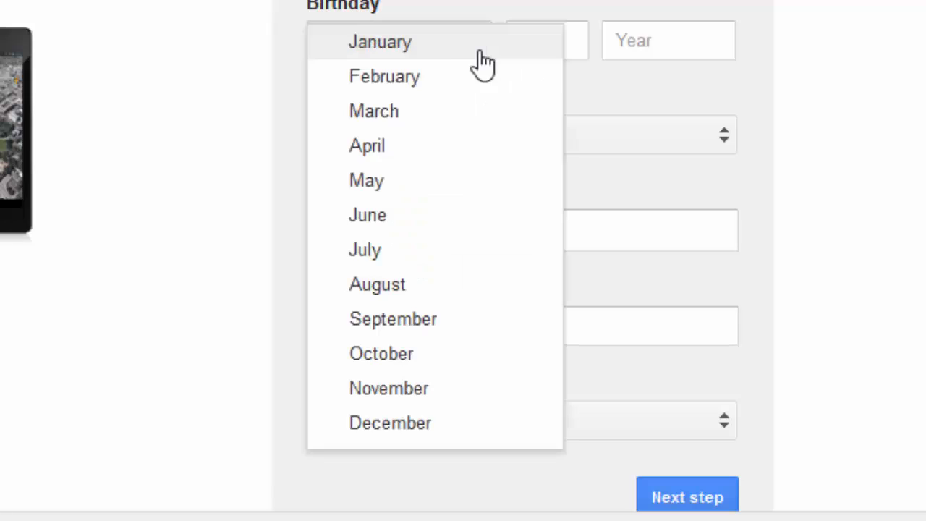
click(400, 49)
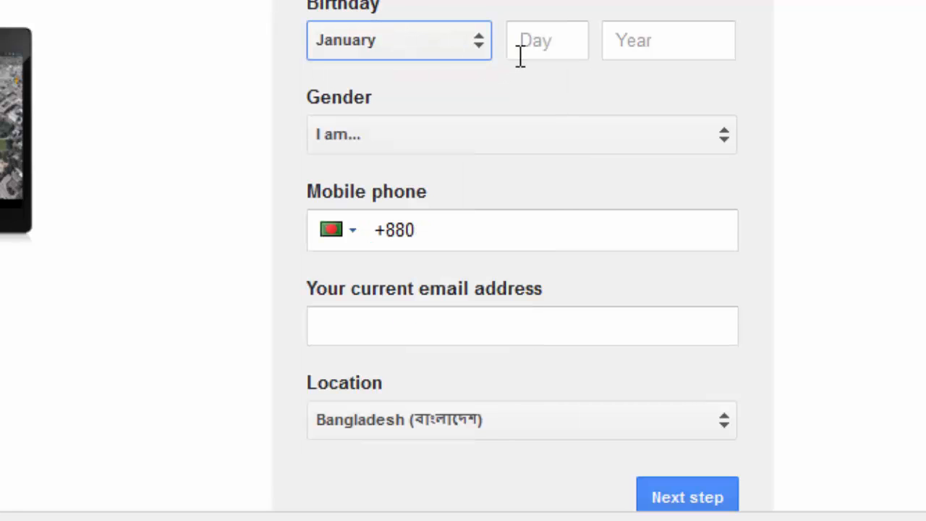
click(542, 50)
text(1)
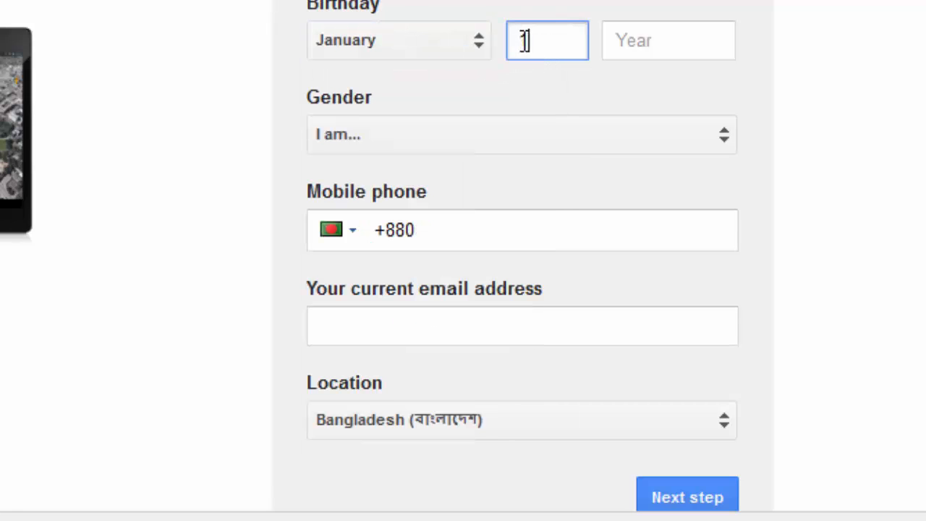
click(624, 45)
text(199)
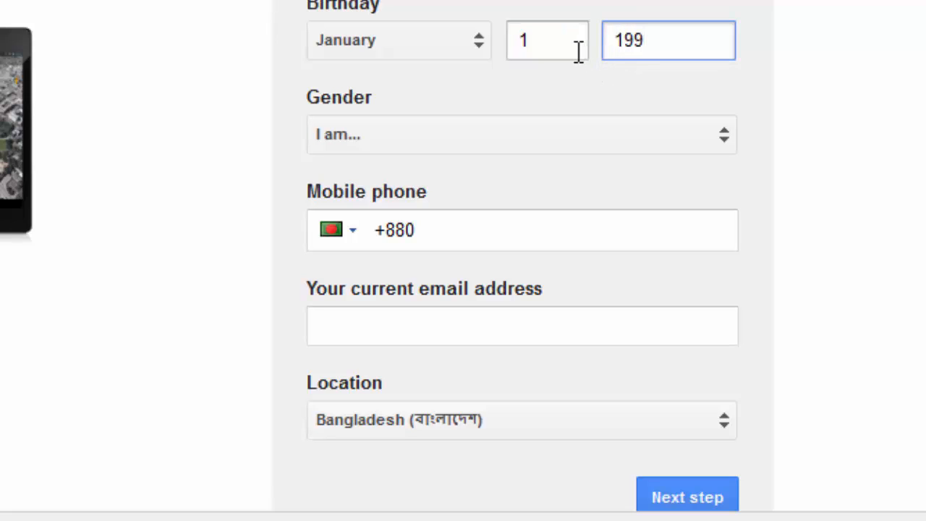
text(2)
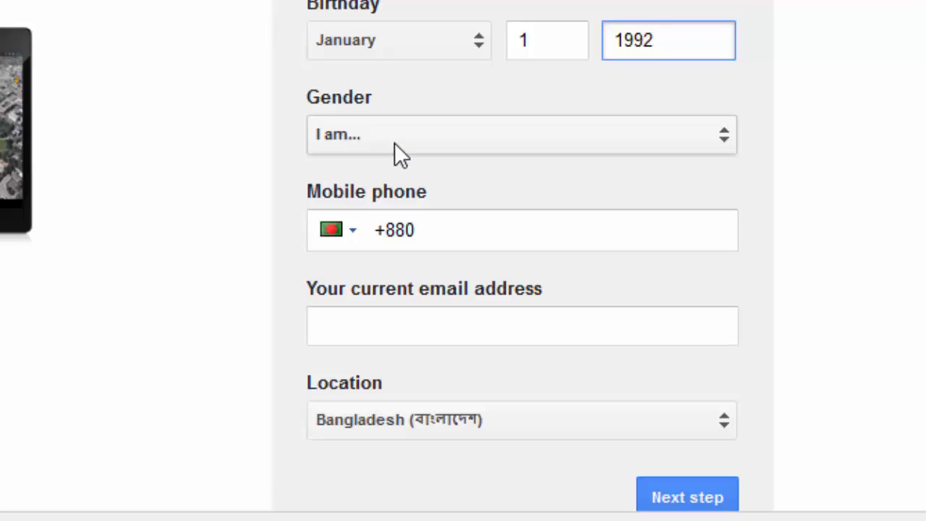
Step: Choose Male as the gender
click(395, 143)
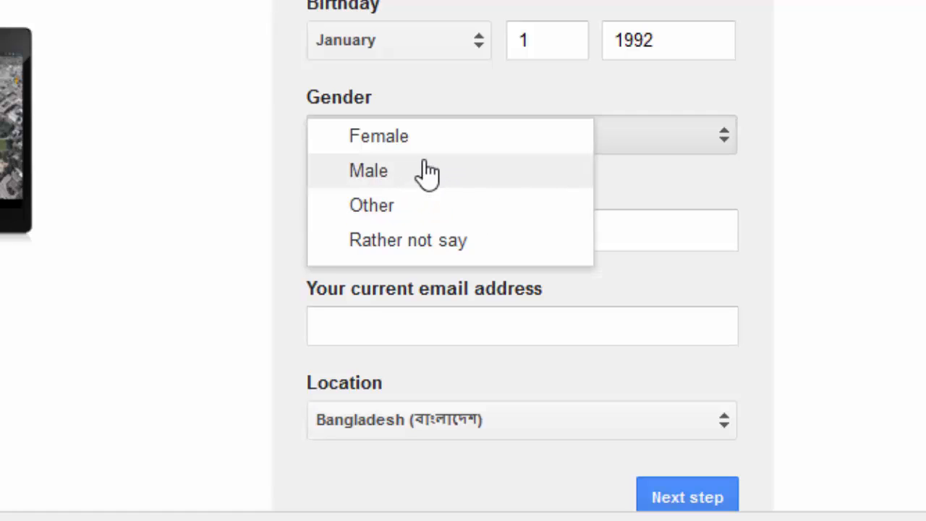
click(385, 174)
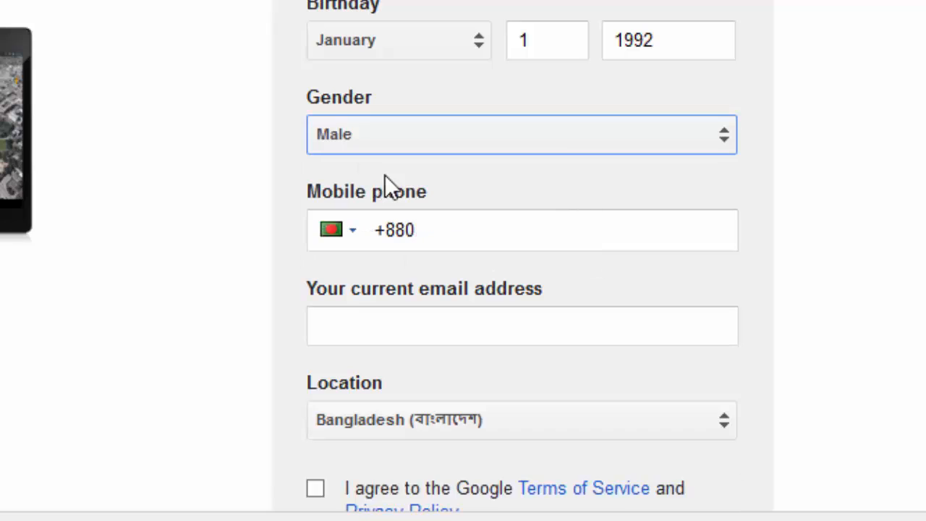
click(425, 229)
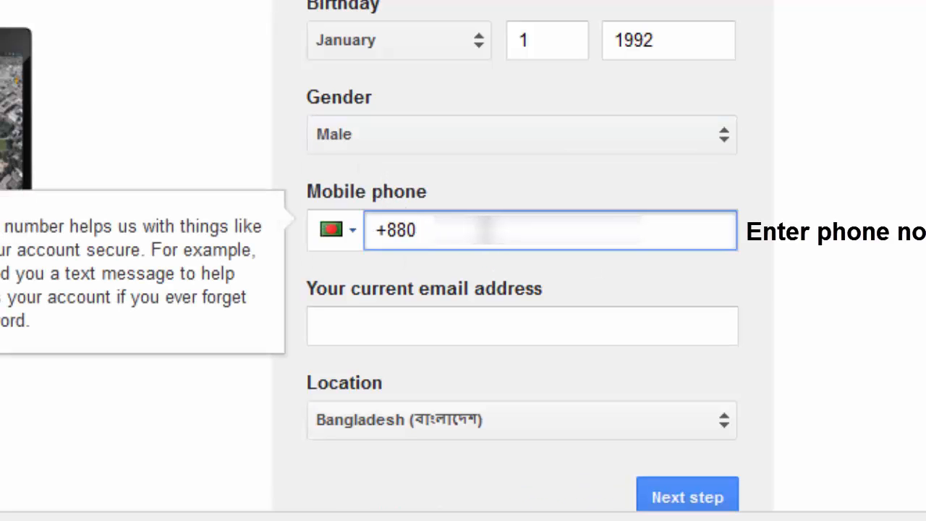
Step: Type the mobile phone number after the +880 country code
text(17)
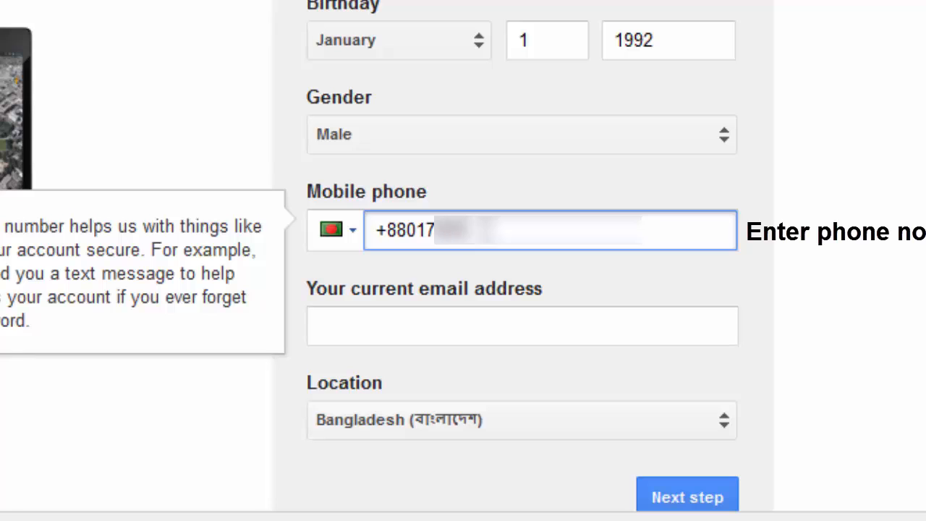
text(****)
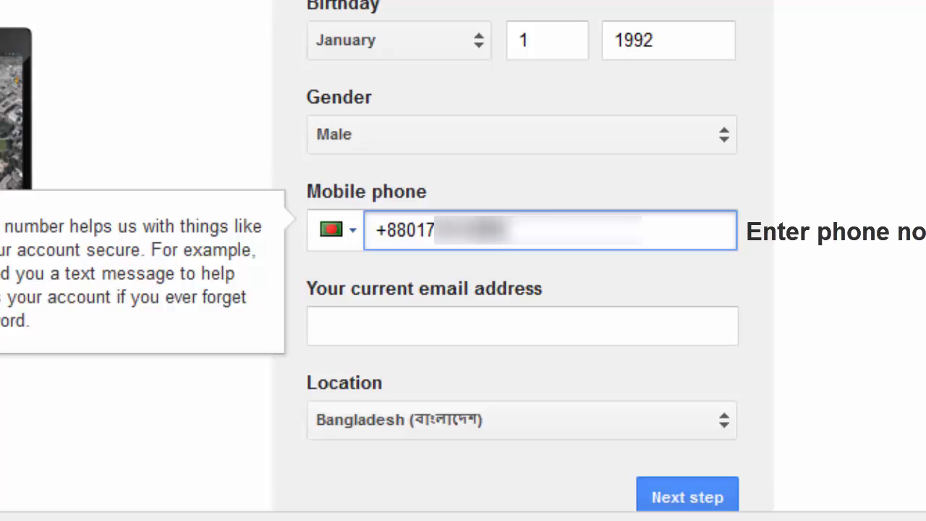
text(*)
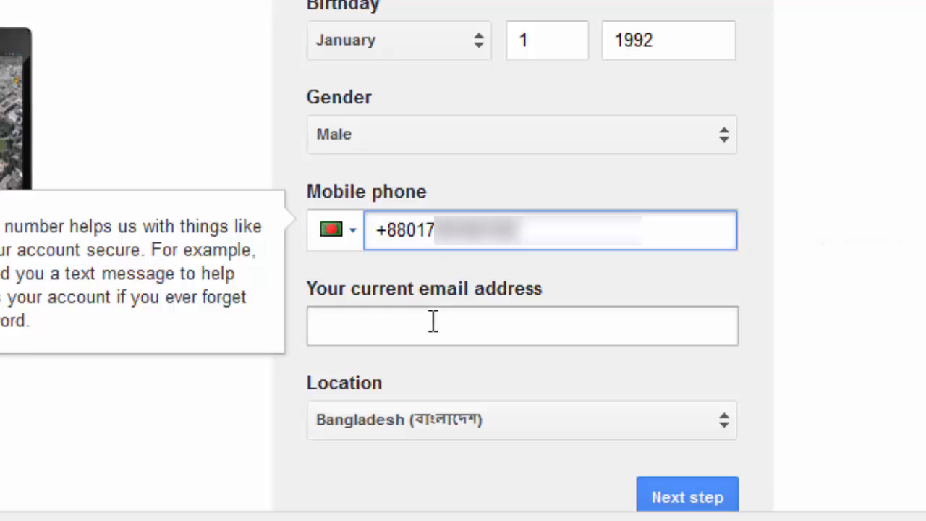
Step: Enter the user's existing Gmail address as the current email address
click(435, 320)
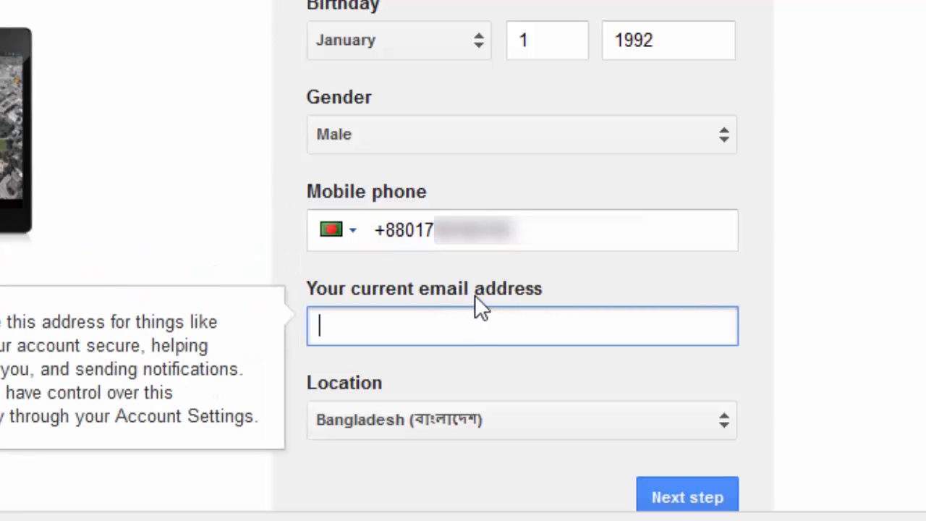
scroll(452, 287, down, 3)
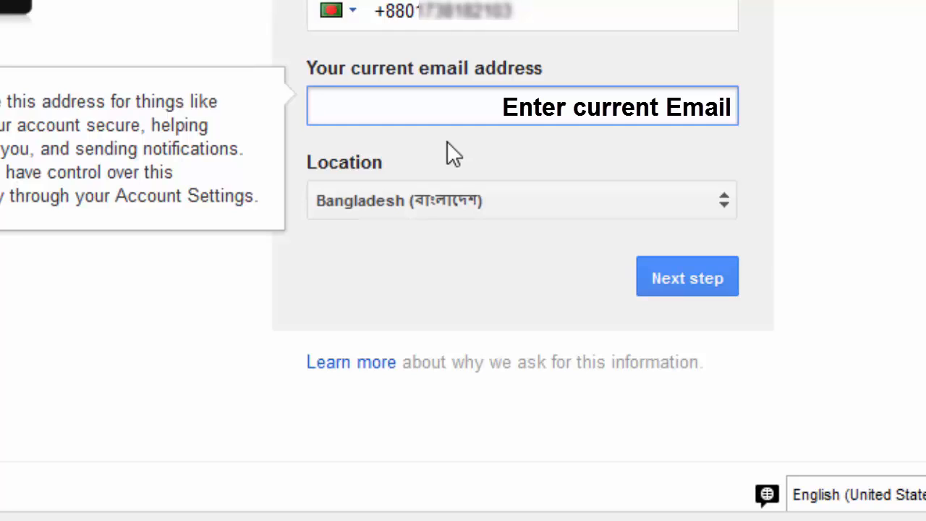
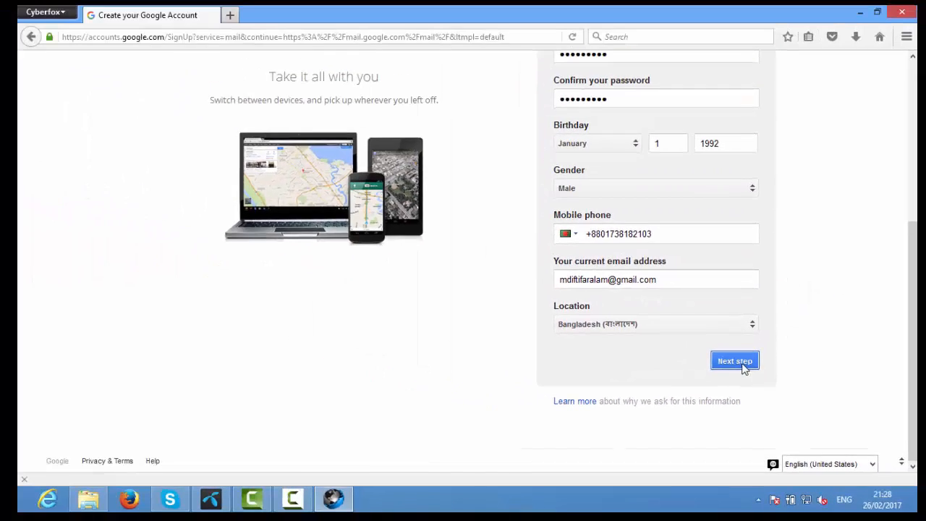
Step: Submit the sign-up form and accept Google's Privacy and Terms with I AGREE
click(700, 282)
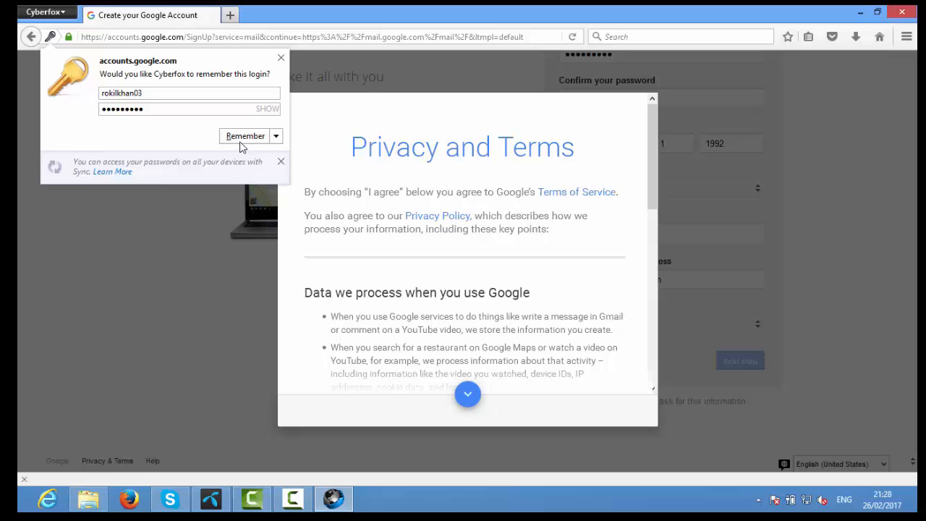
scroll(481, 354, down, 5)
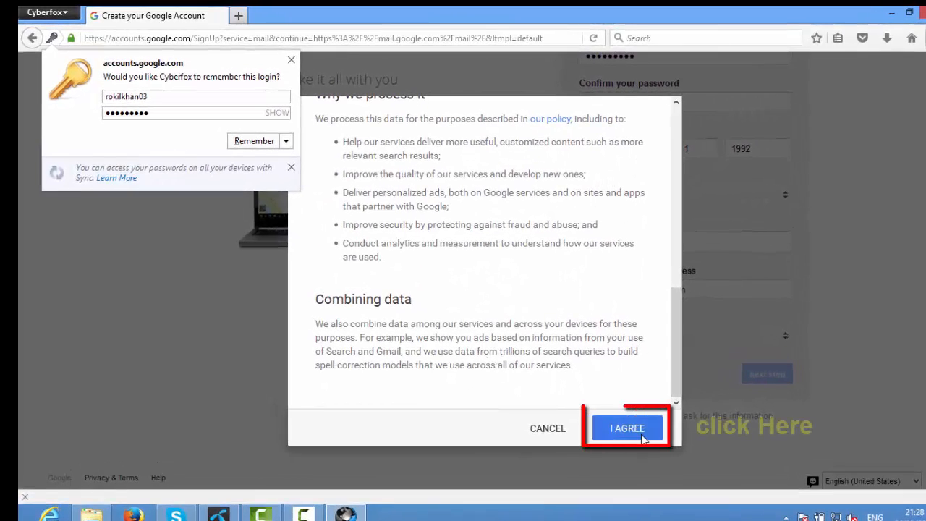
click(630, 430)
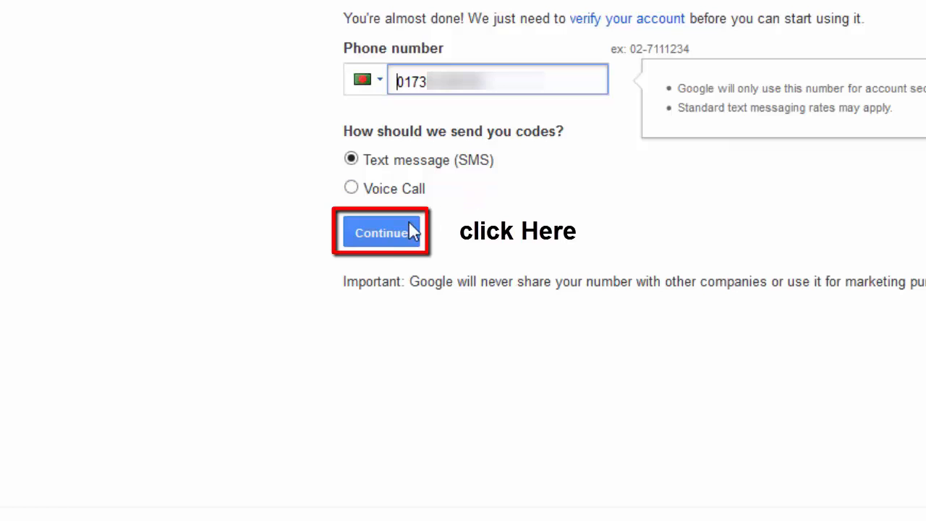
Step: Send the verification code to the phone by text message (SMS)
click(383, 232)
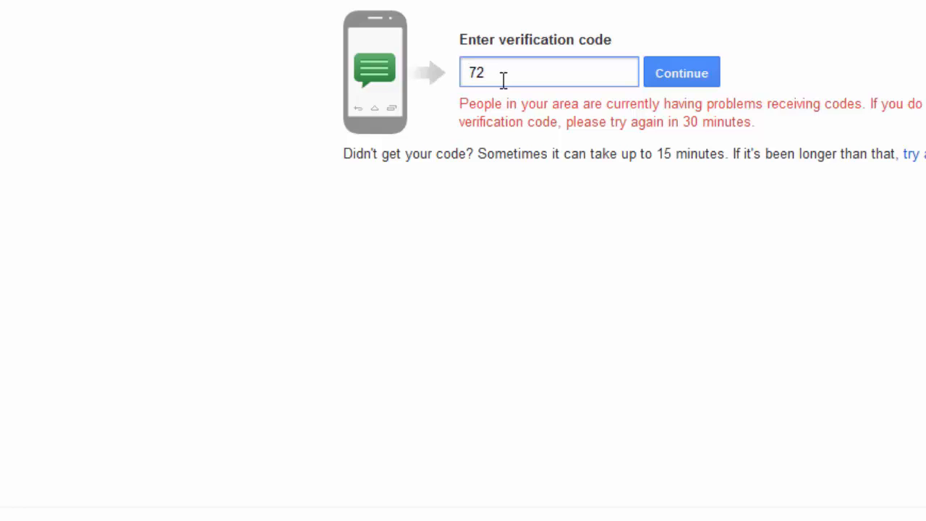
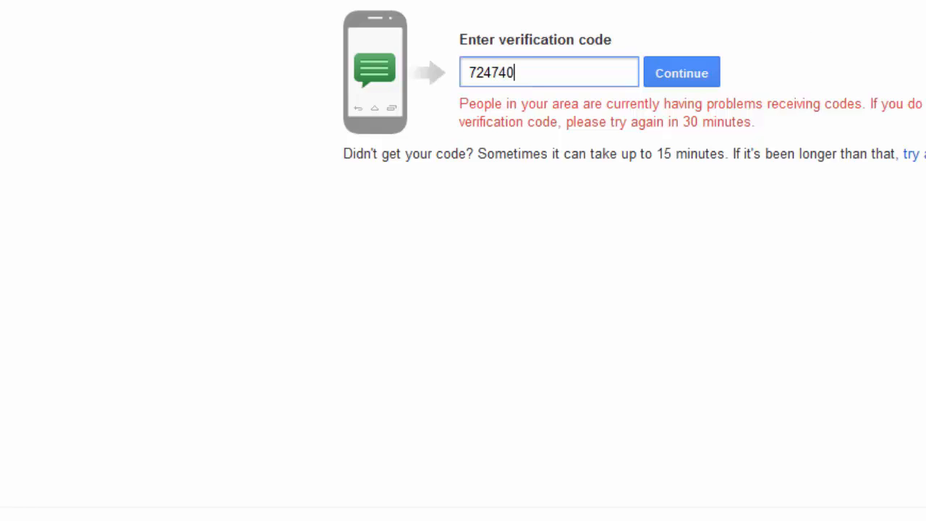
Step: Enter the texted verification code and submit it
click(696, 82)
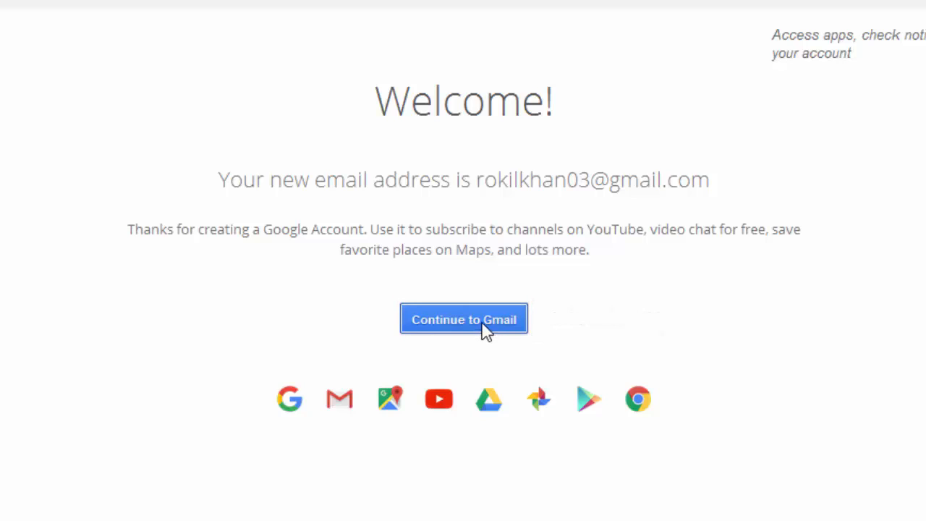
Step: Continue from the Welcome page into the new Gmail inbox
click(485, 325)
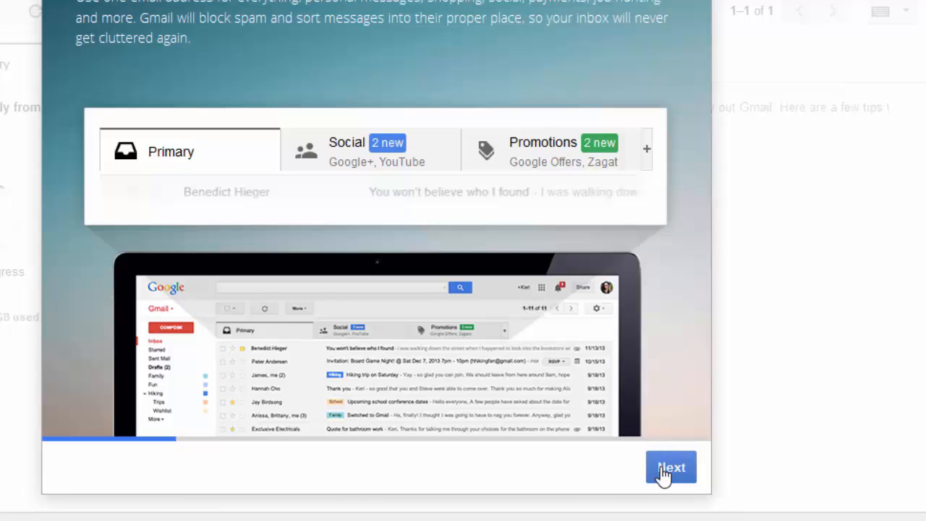
Step: Advance the Gmail tour past the inbox tabs, themes, mobile apps and video chat slides
click(671, 468)
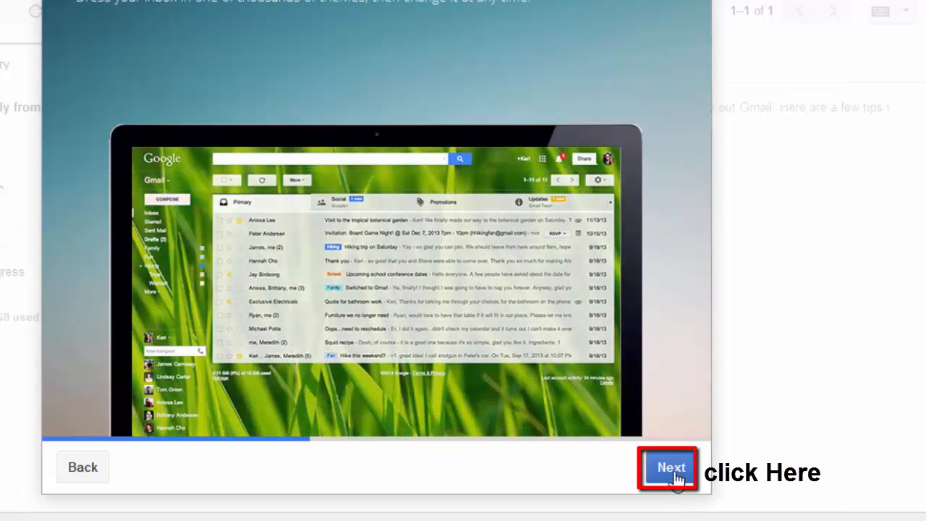
click(674, 471)
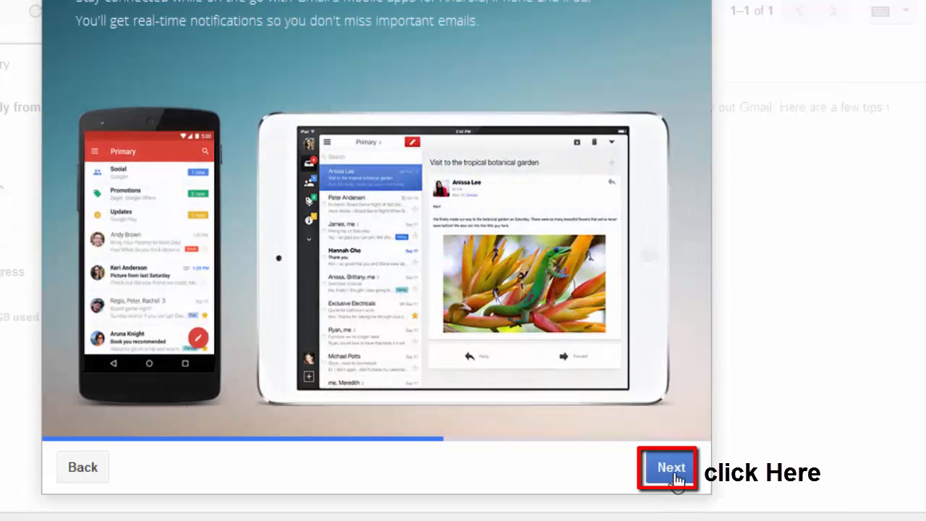
click(678, 471)
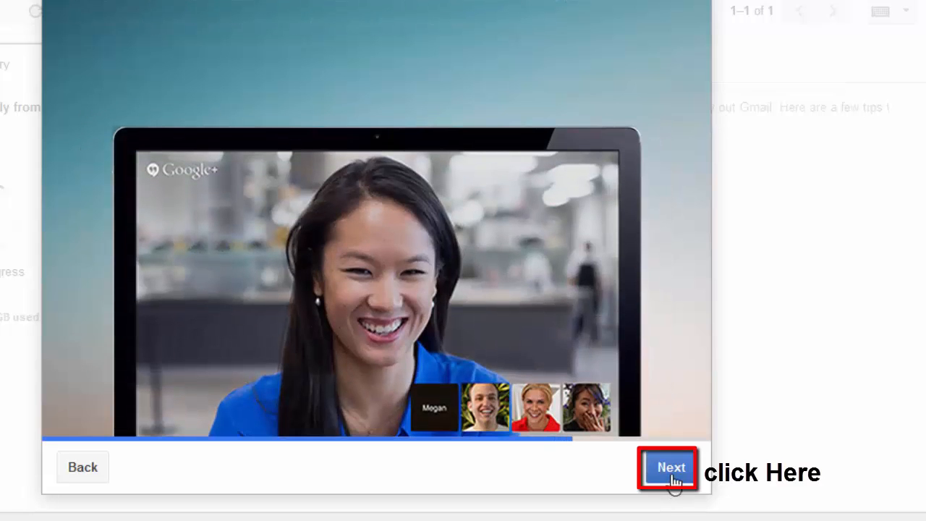
click(671, 467)
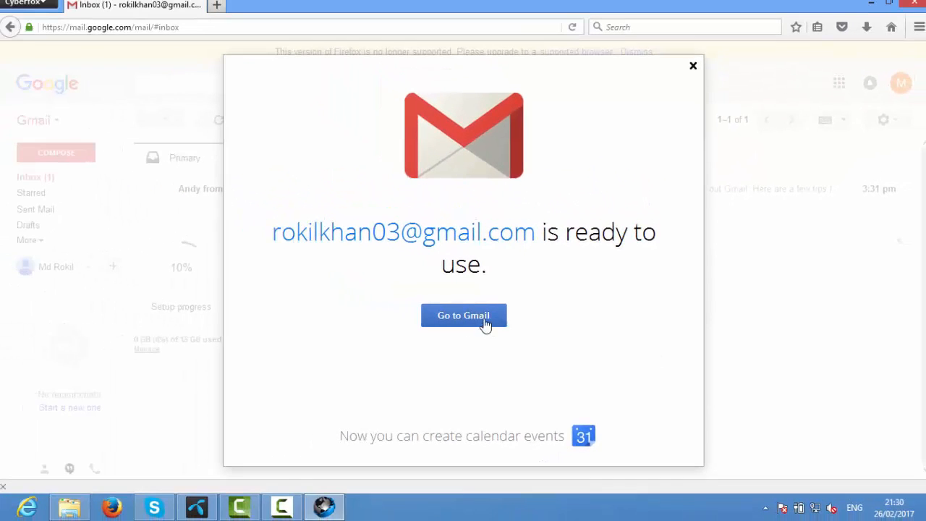
Step: Dismiss the 'is ready to use' dialog with Go to Gmail to reach the inbox
click(475, 323)
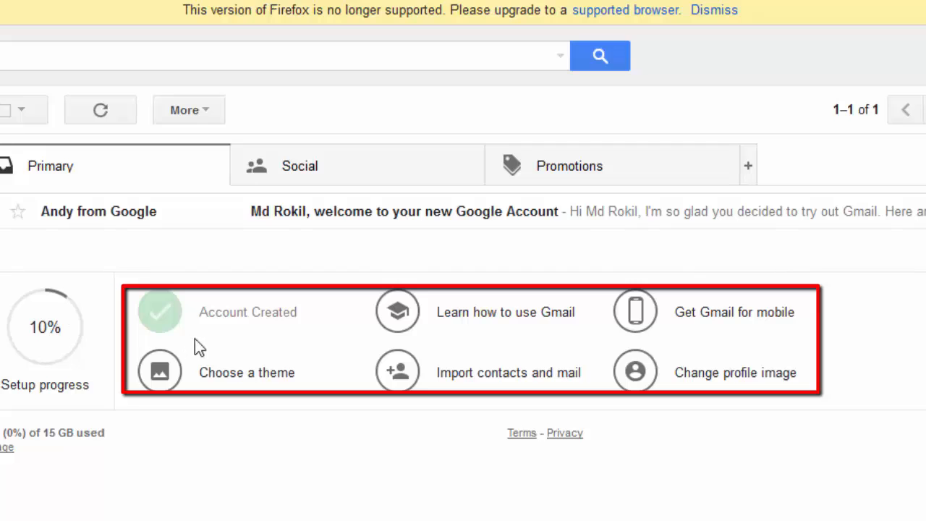
Step: Mark all five setup checklist items done, from Learn how to use Gmail to Change profile image
click(403, 322)
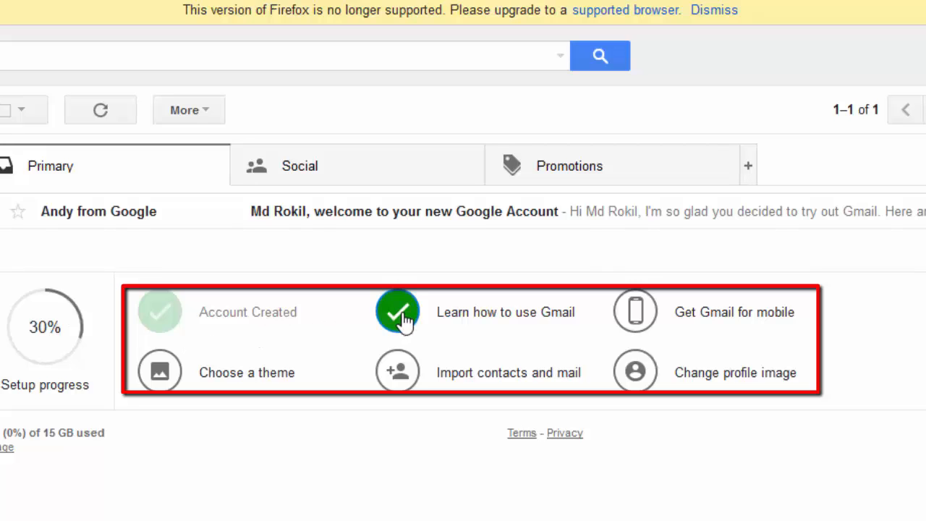
click(634, 316)
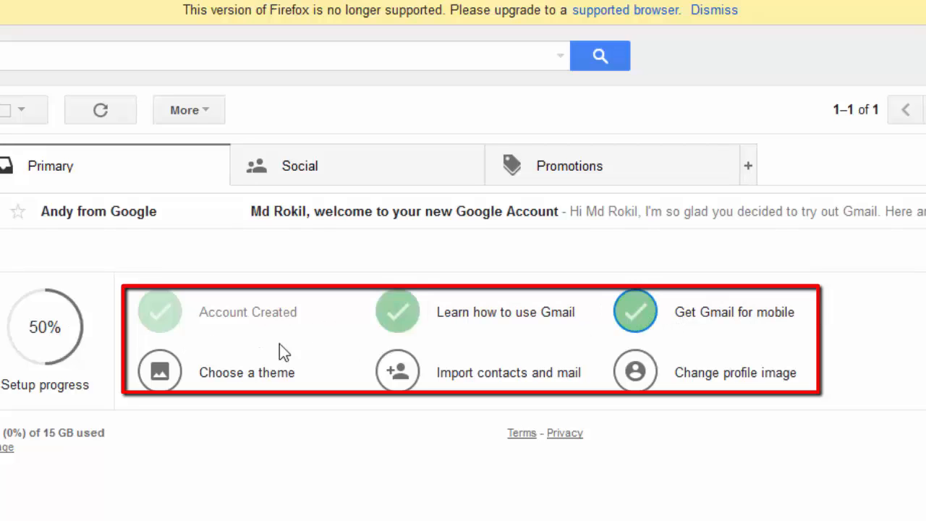
click(183, 377)
click(403, 383)
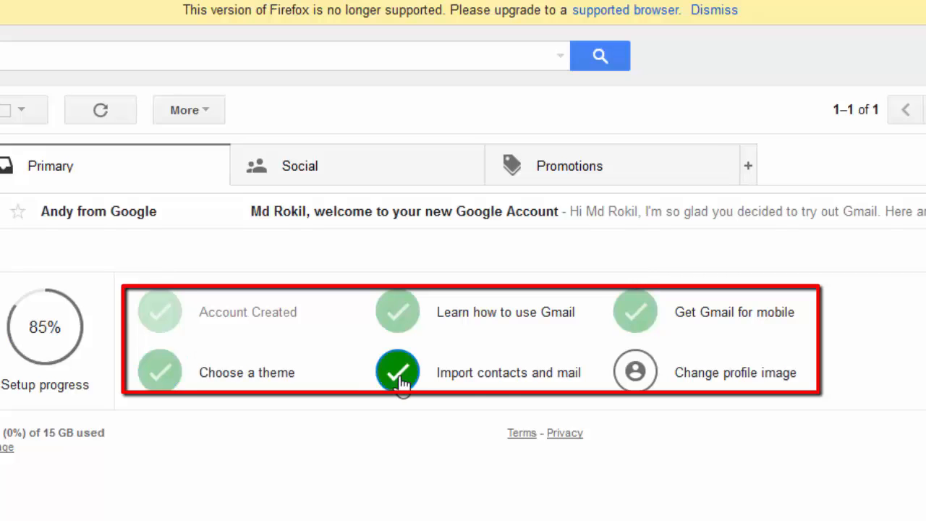
click(627, 390)
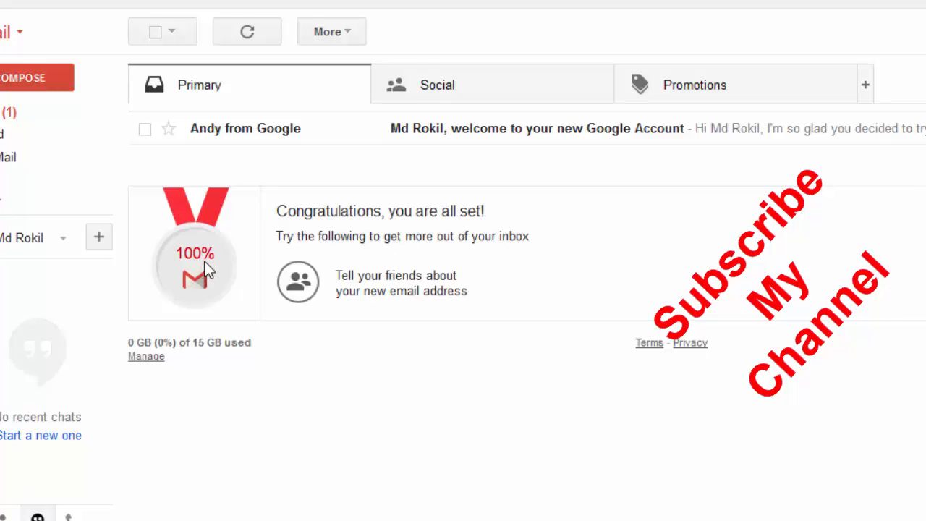
scroll(210, 261, down, 1)
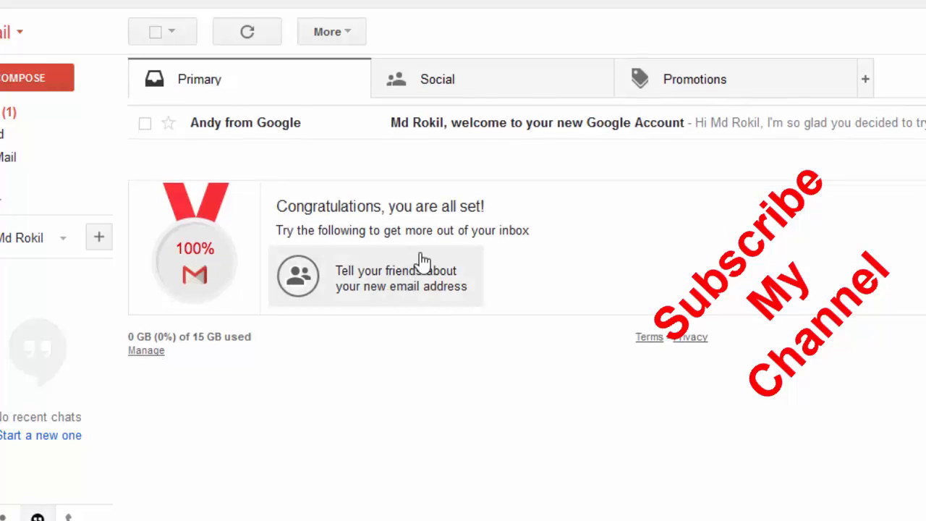